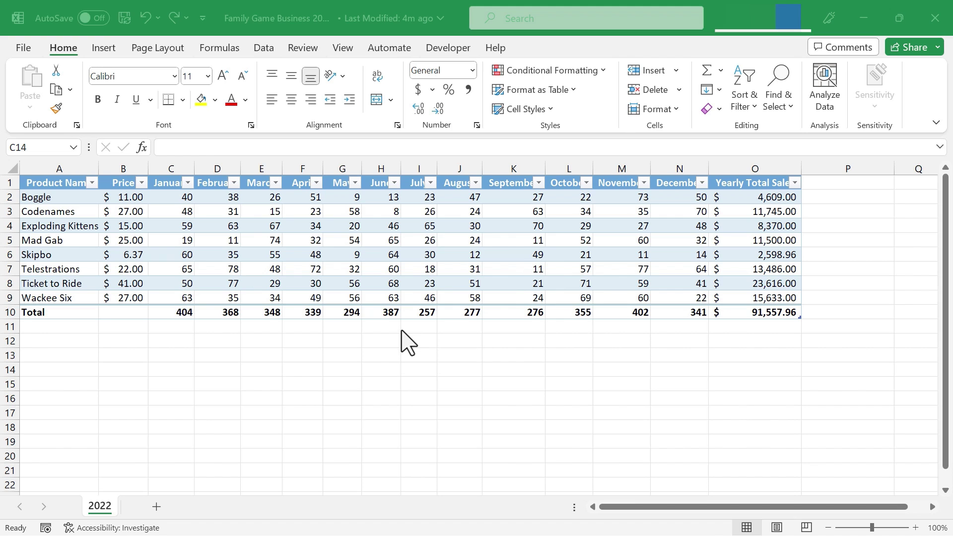
# - Create a new blank workbook, Book3, and maximize its window to fill the screen
pyautogui.click(24, 50)
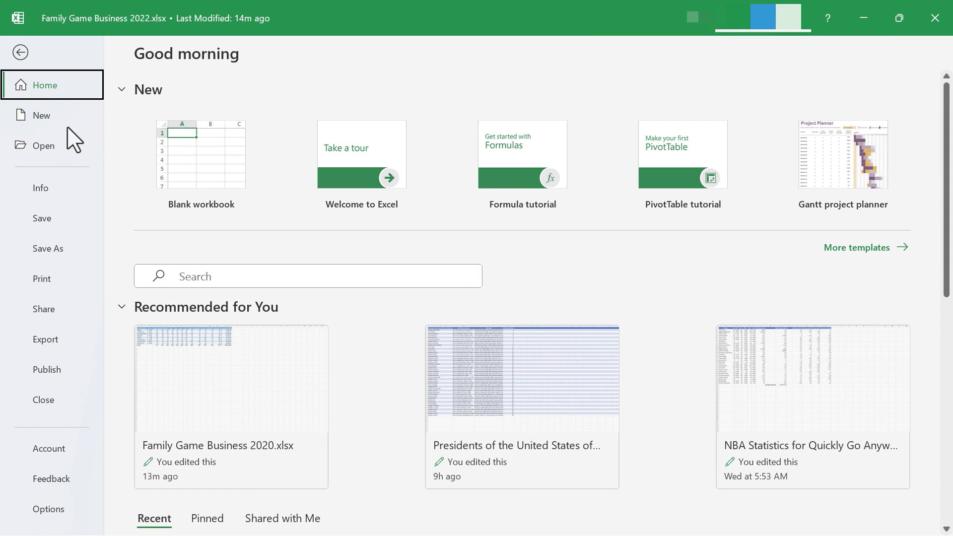
pyautogui.click(43, 119)
pyautogui.click(231, 124)
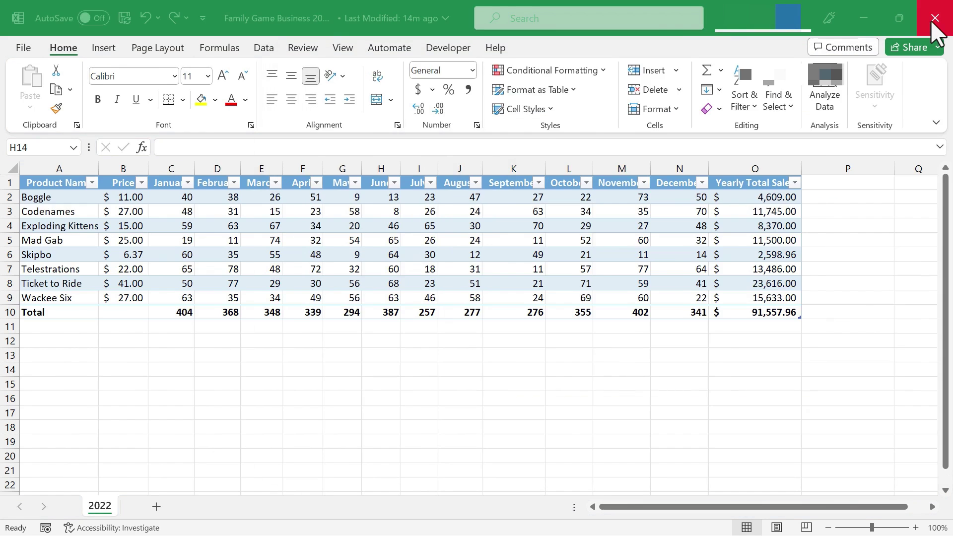
pyautogui.click(899, 18)
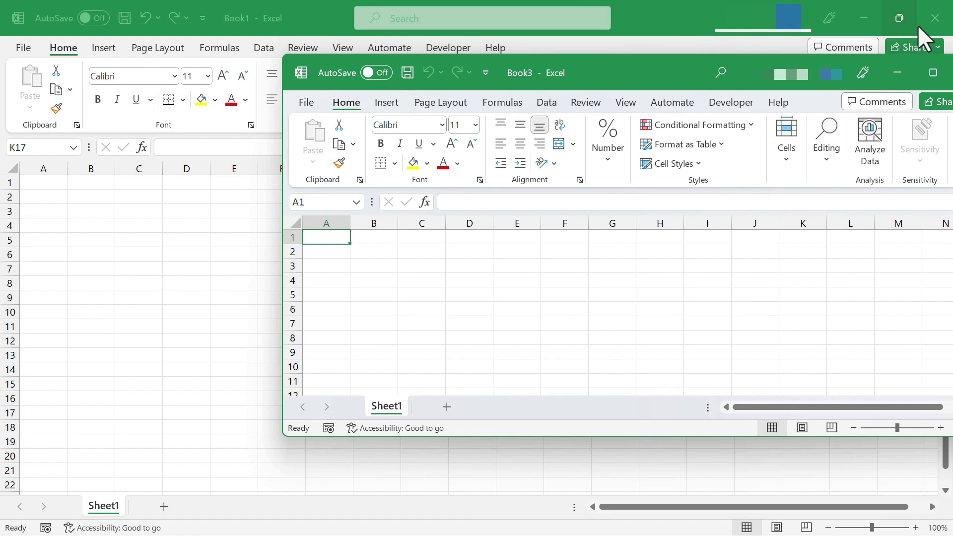
pyautogui.click(932, 72)
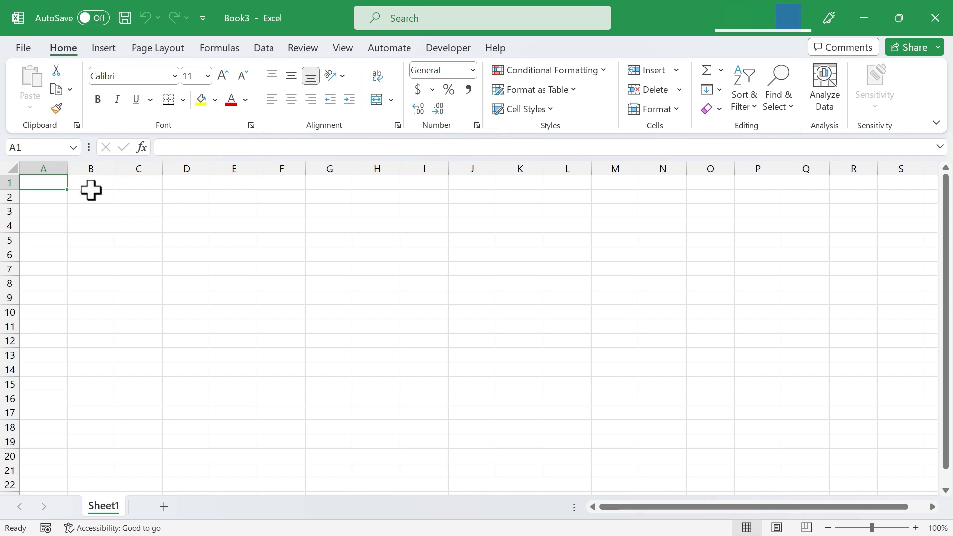
# - Show the Get Data From File sources on the Data tab, including From Folder
pyautogui.click(264, 50)
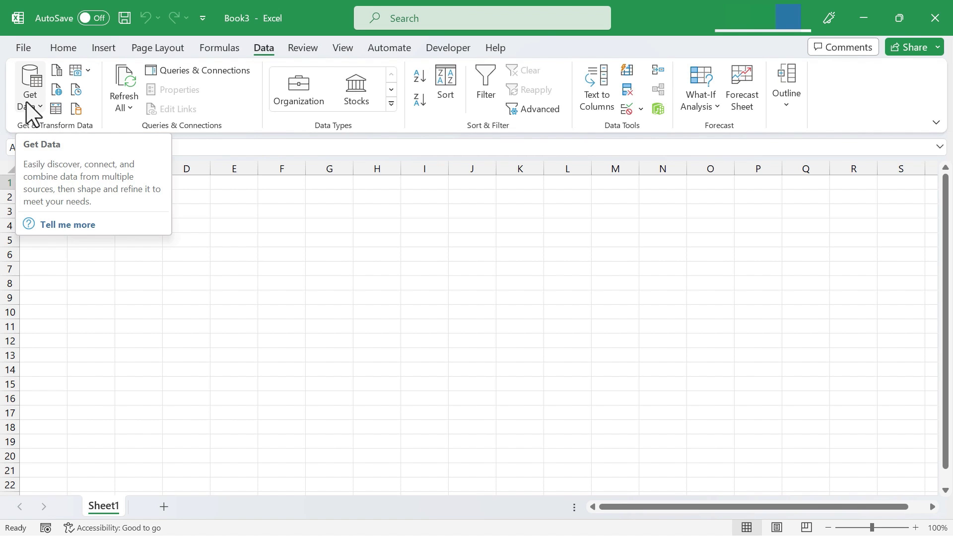
pyautogui.click(38, 109)
pyautogui.moveTo(73, 143)
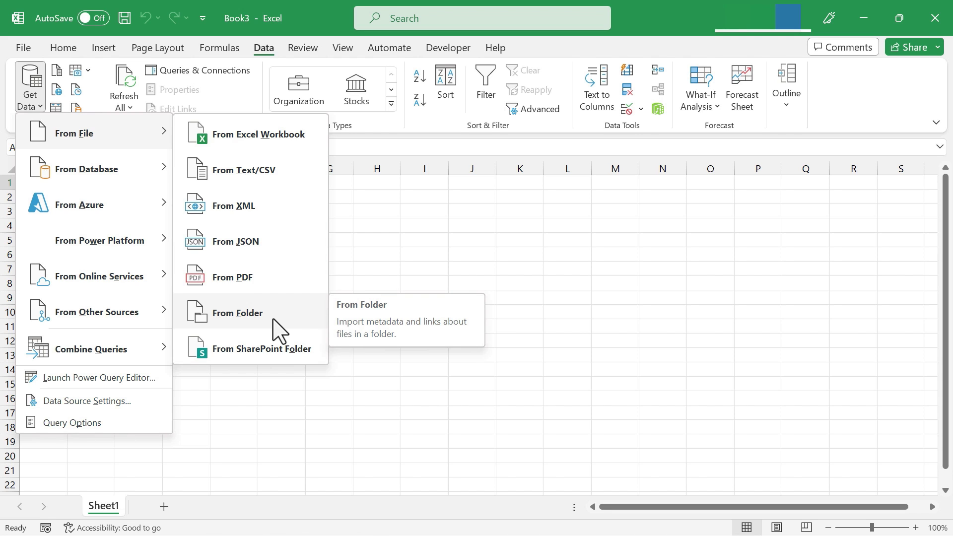
# - Choose the Game Business Workbooks folder as the From Folder import source
pyautogui.click(237, 312)
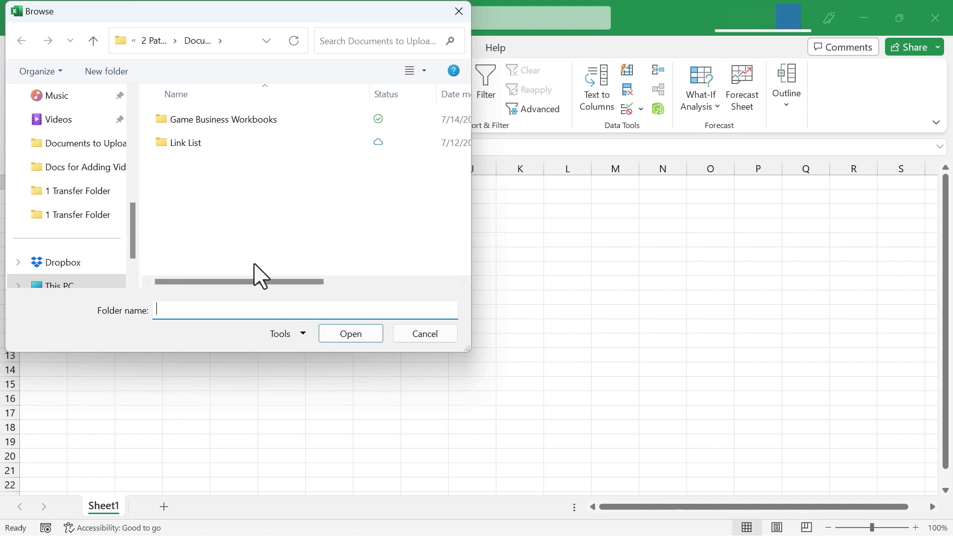
pyautogui.click(206, 122)
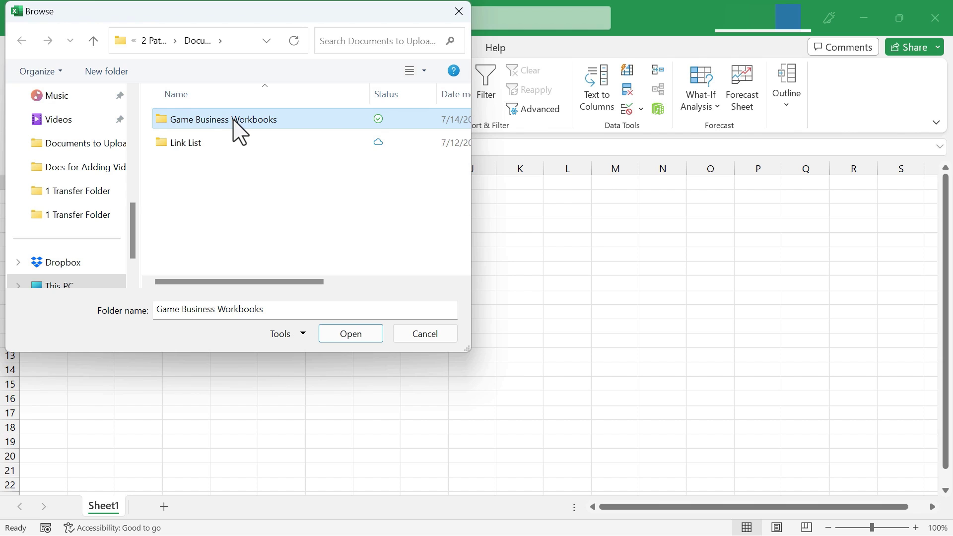
pyautogui.doubleClick(239, 131)
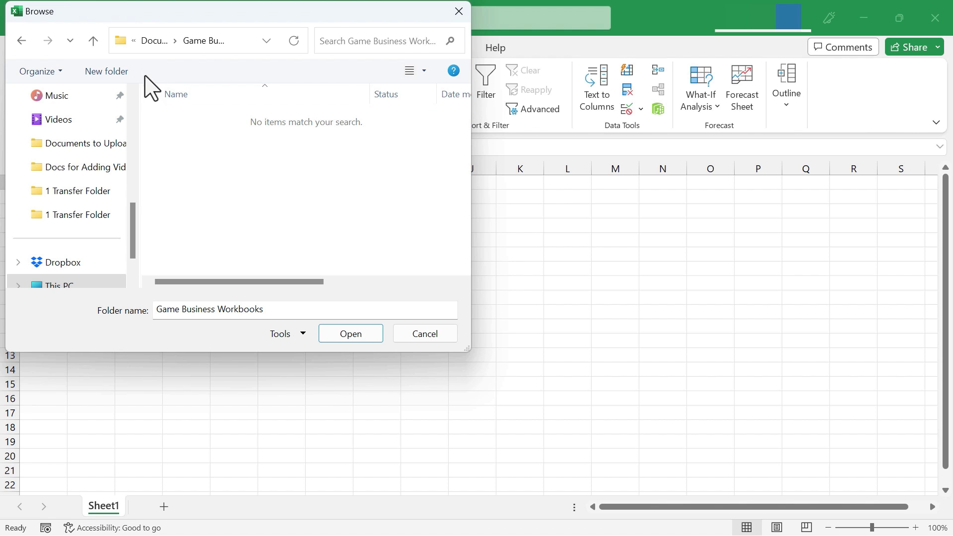
pyautogui.click(92, 40)
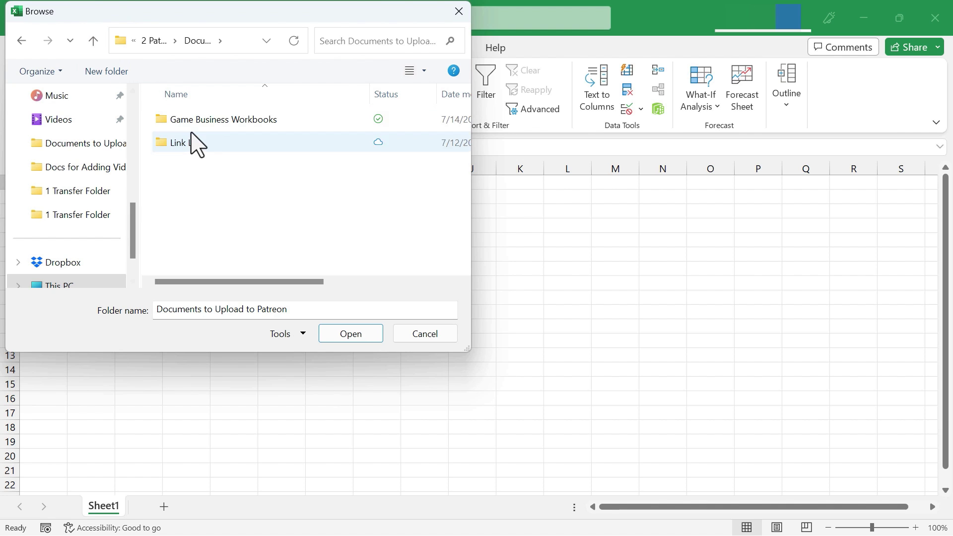
pyautogui.click(193, 120)
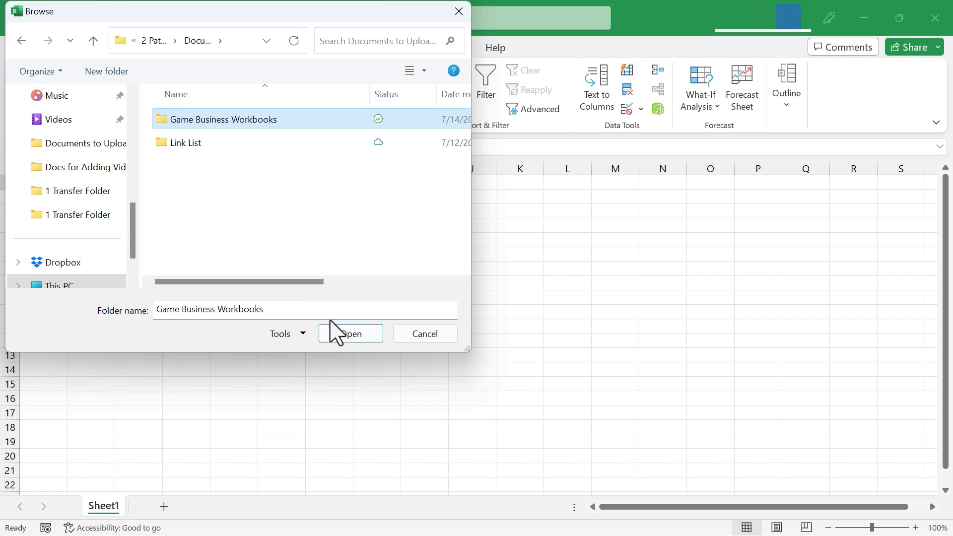
pyautogui.click(356, 334)
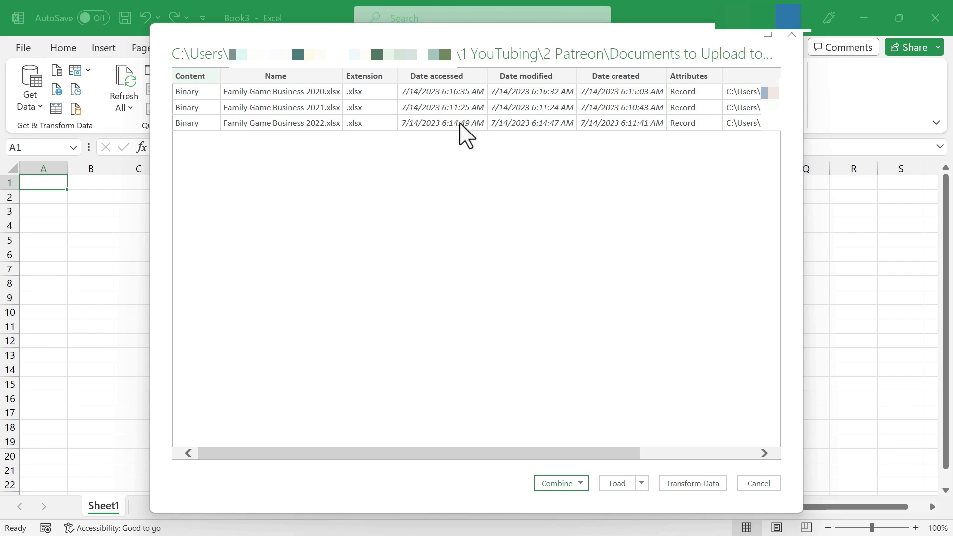
# - Show the Combine options for the three Family Game Business 2020–2022 files
pyautogui.click(579, 483)
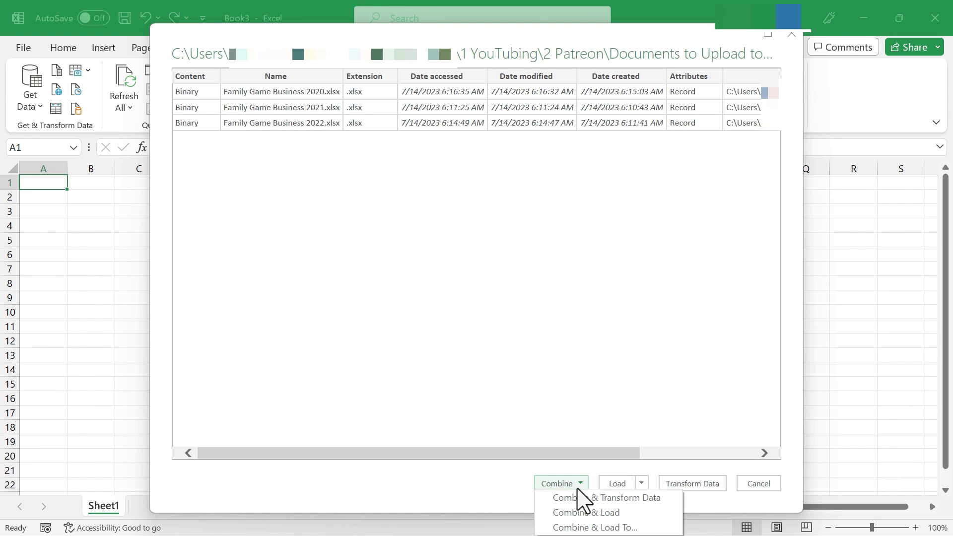
# - Combine & Load the folder's files, using Table4 from the first file as the sample
pyautogui.click(616, 513)
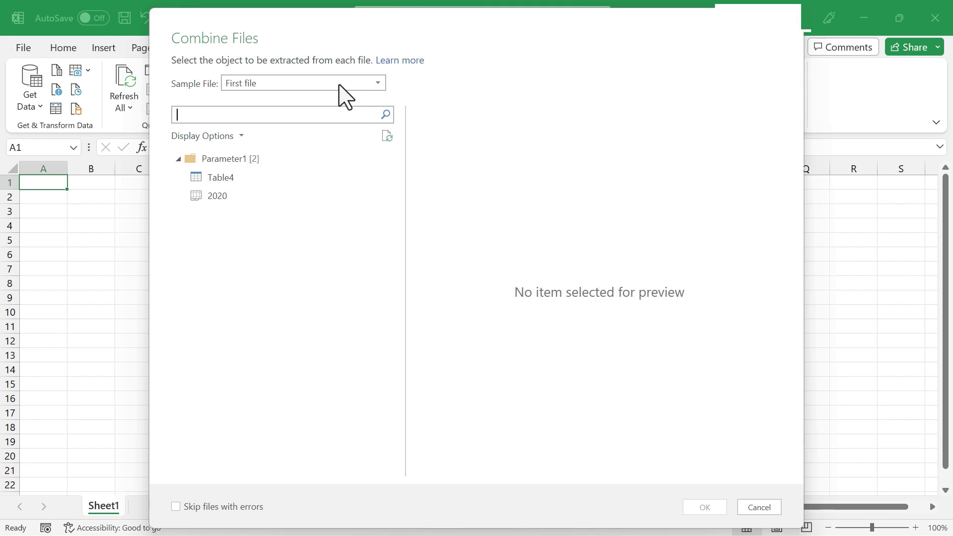
pyautogui.click(201, 180)
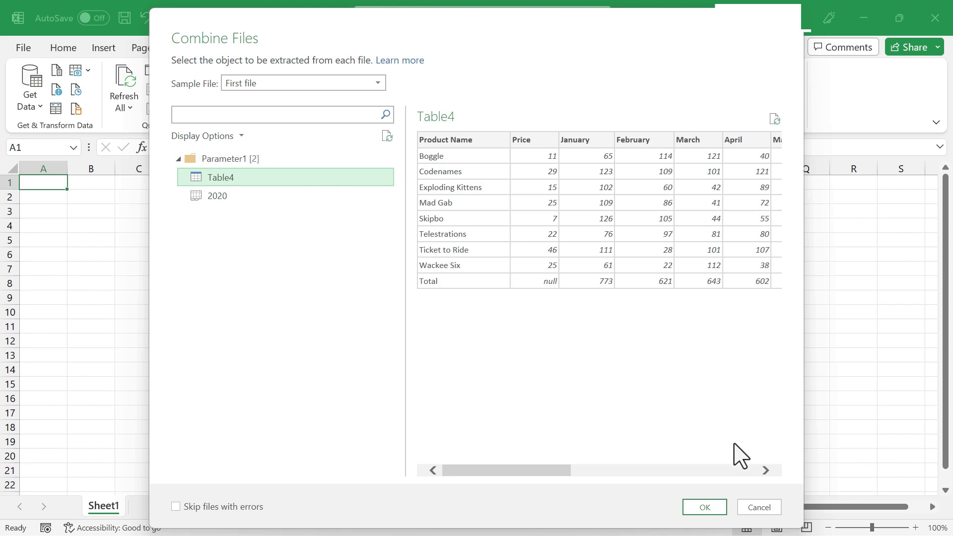
pyautogui.click(705, 507)
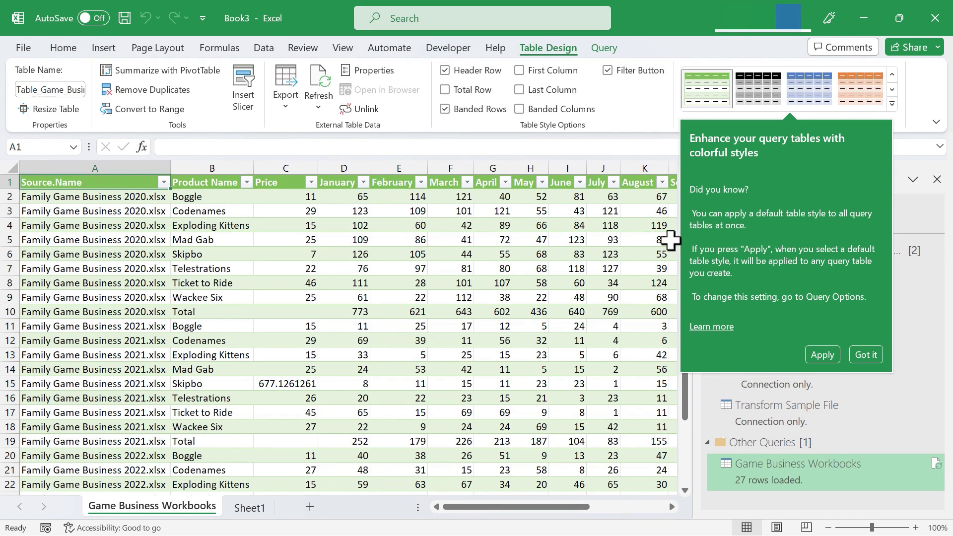
# - Dismiss the table style tip and Queries & Connections pane, then review the 27 loaded rows
pyautogui.click(865, 355)
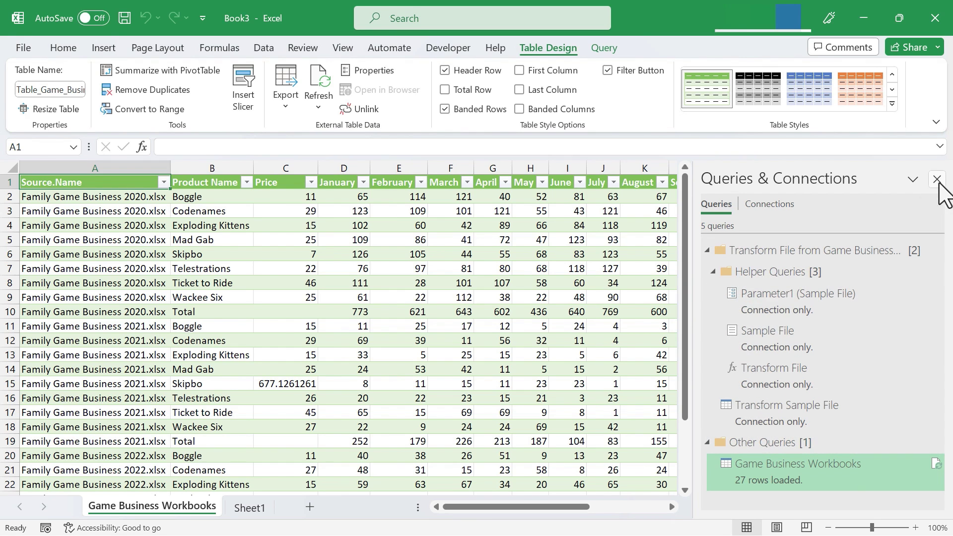
pyautogui.click(936, 179)
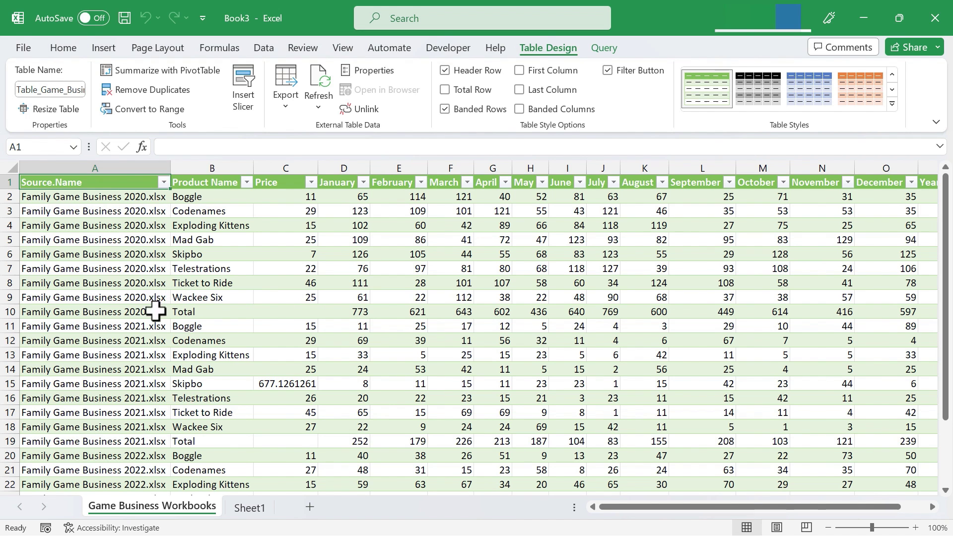
pyautogui.scroll(-3, 151, 417)
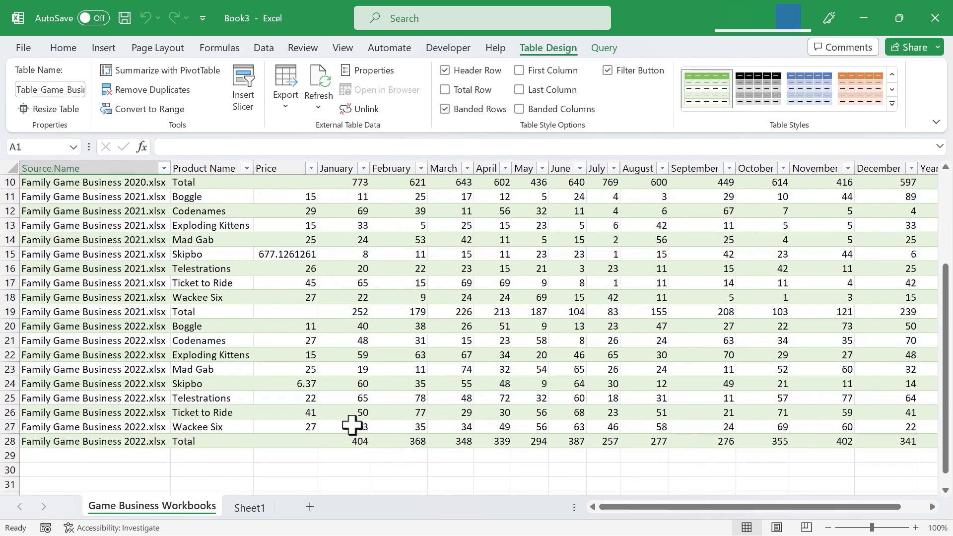
pyautogui.scroll(3, 181, 481)
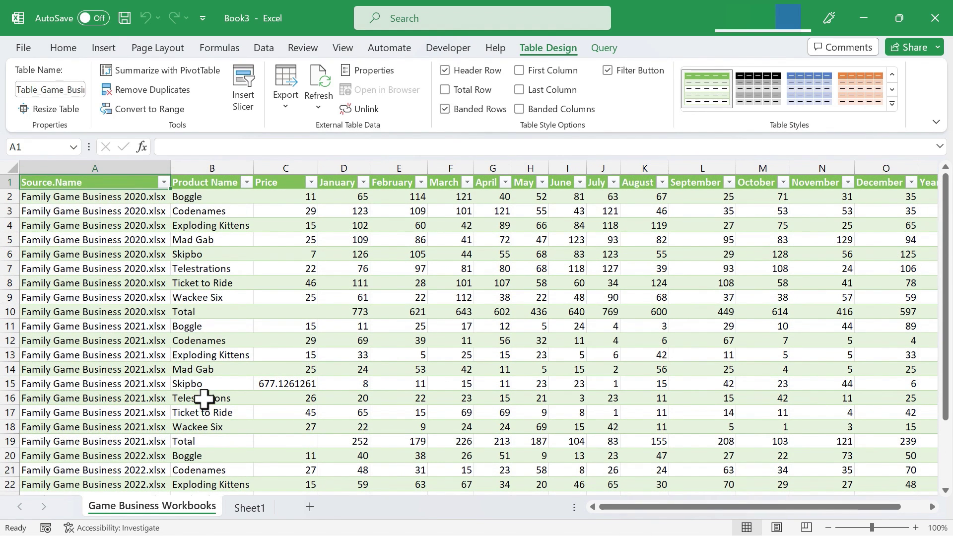
# - From Sheet1, import the Game Business Workbooks folder again and show its Combine options
pyautogui.click(258, 508)
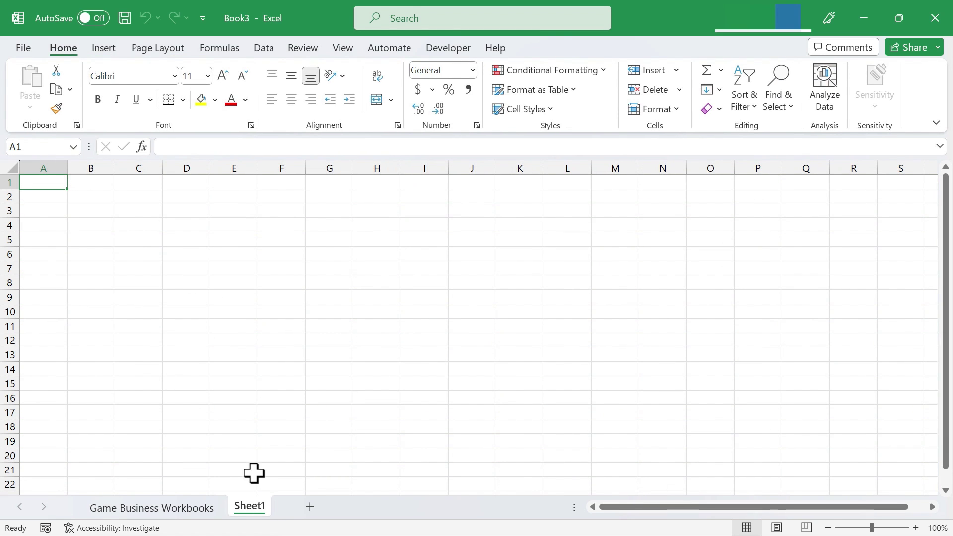
pyautogui.click(263, 48)
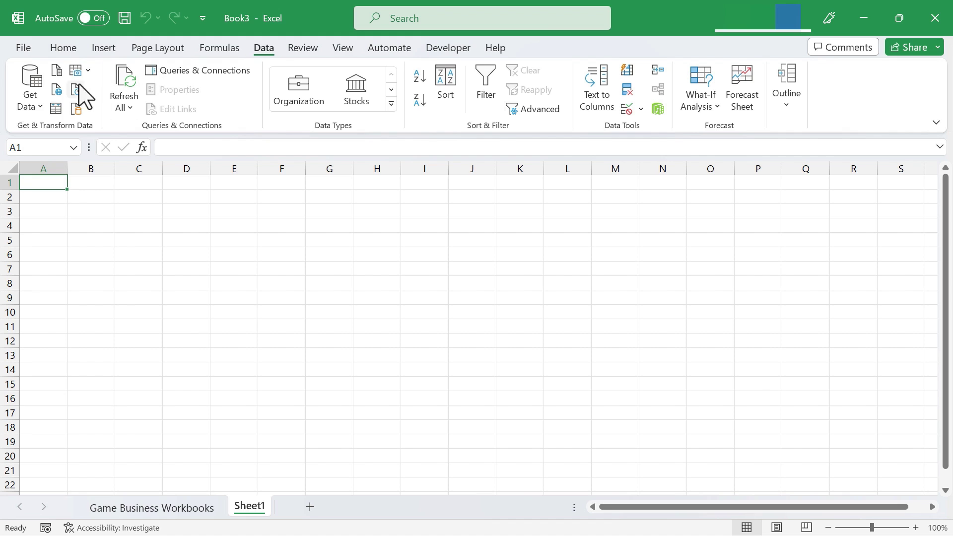
pyautogui.click(37, 105)
pyautogui.moveTo(82, 135)
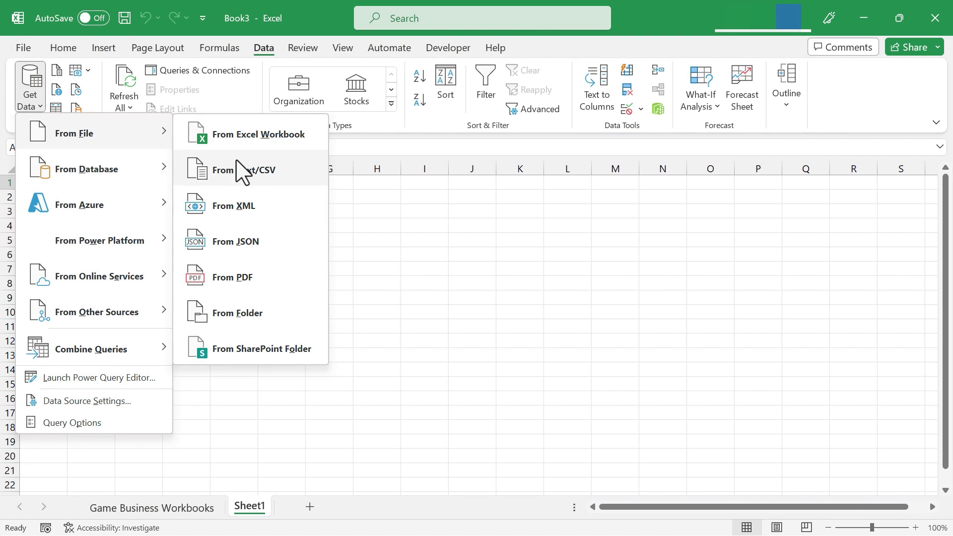
pyautogui.click(241, 313)
pyautogui.press('Down')
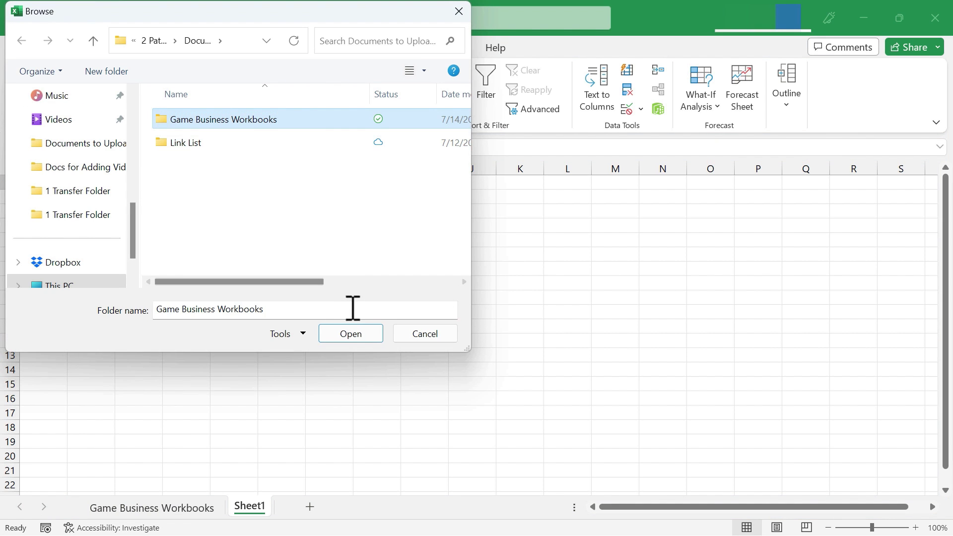
pyautogui.click(356, 334)
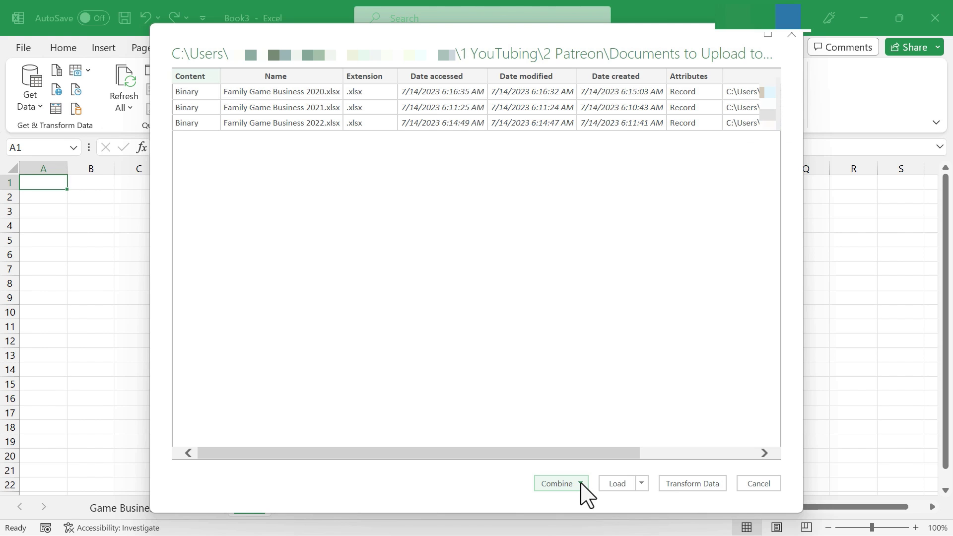
pyautogui.click(581, 483)
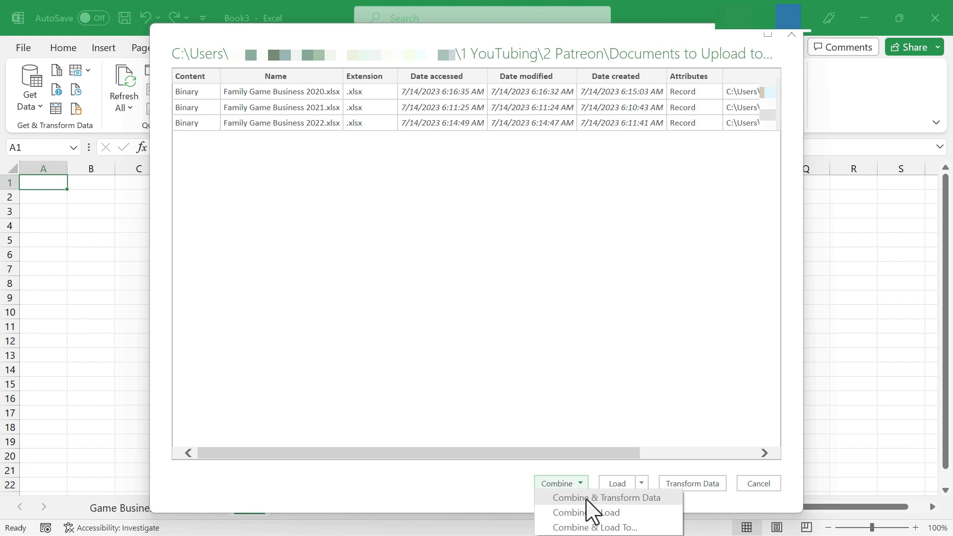
# - Combine & Load To using Table4 from each yearly workbook
pyautogui.click(587, 528)
pyautogui.click(221, 178)
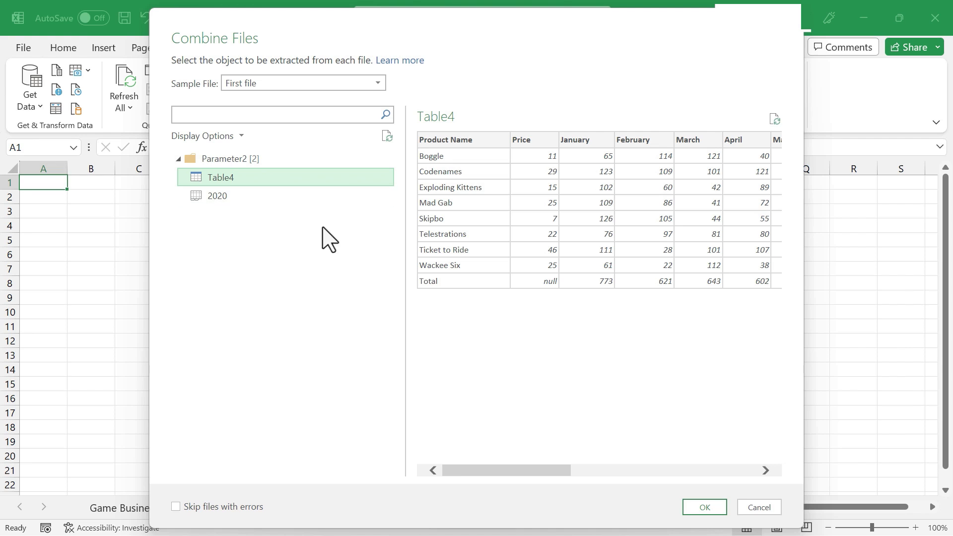
pyautogui.click(718, 511)
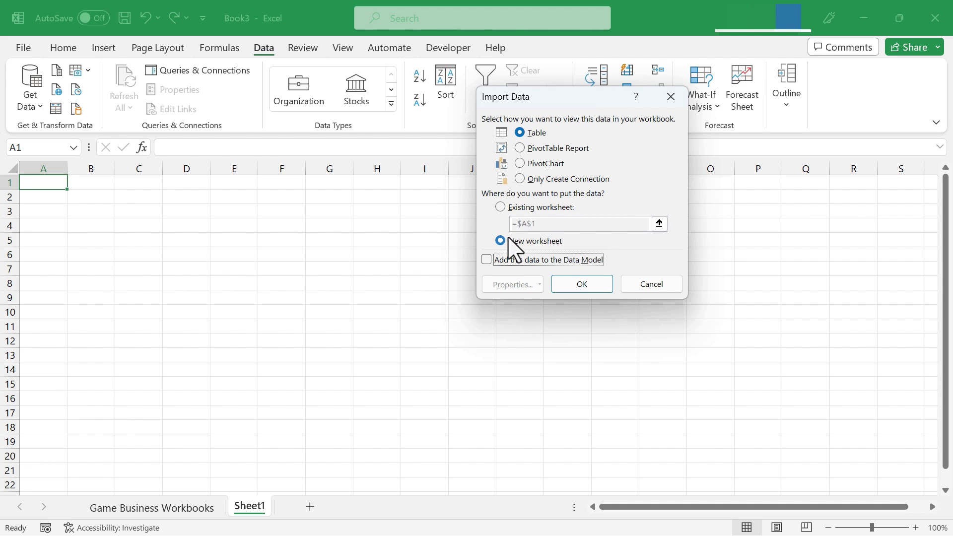
# - Load the combined data as a PivotTable Report on the existing worksheet at =$A$1
pyautogui.click(501, 208)
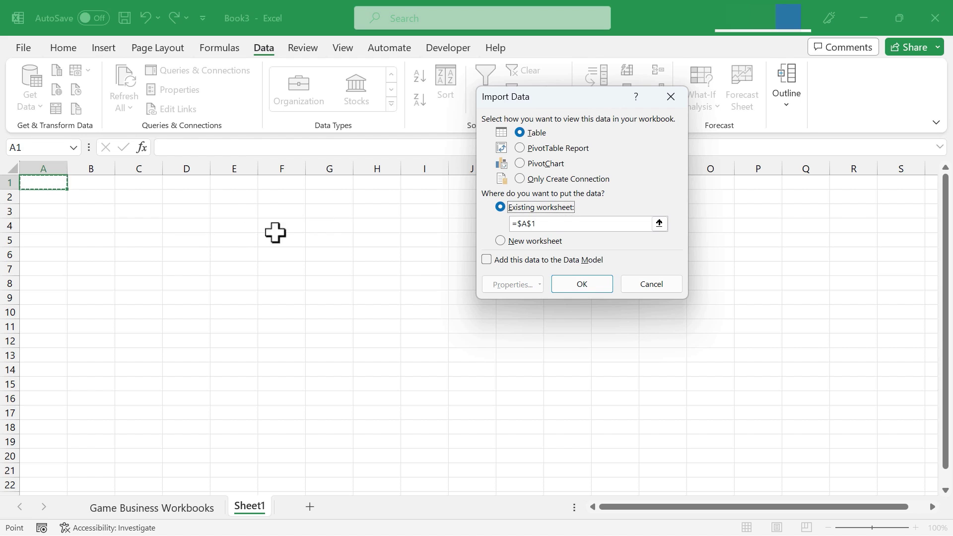
pyautogui.click(501, 241)
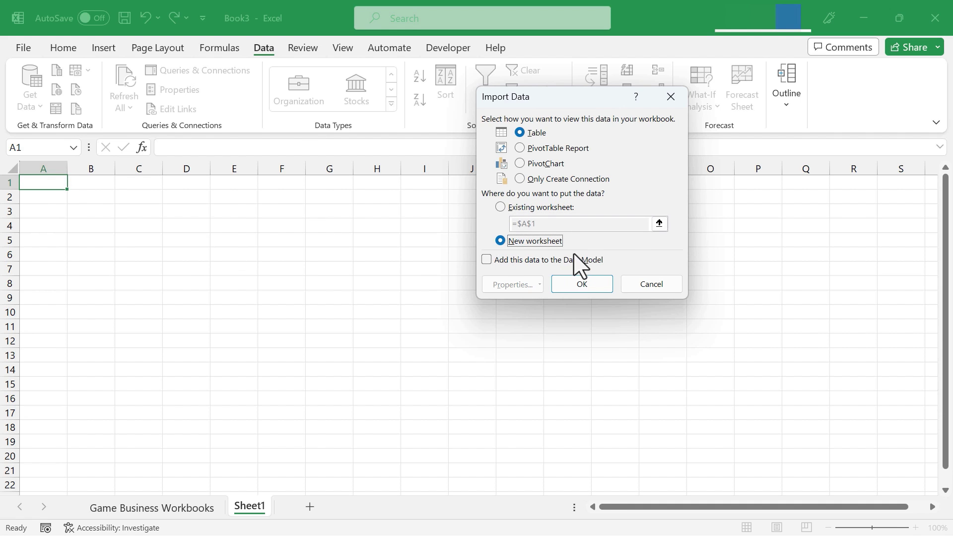
pyautogui.click(501, 208)
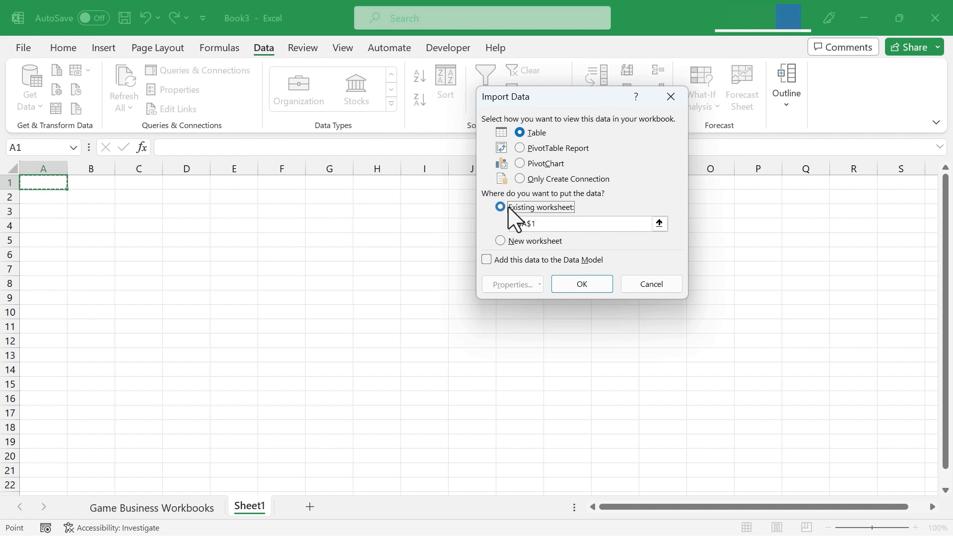
pyautogui.click(519, 148)
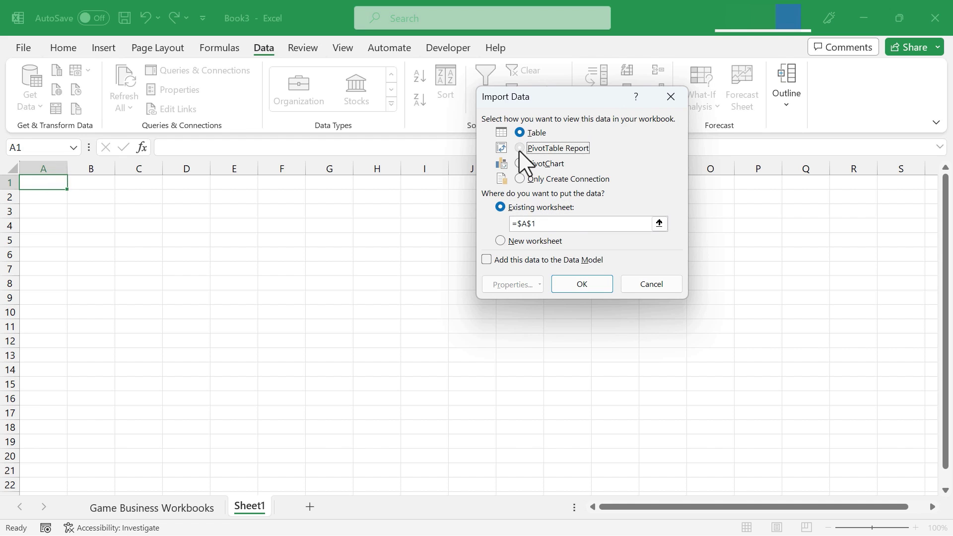
# - Build the PivotTable summing April, December, January and Yearly Total Sales, then close Queries & Connections
pyautogui.click(582, 284)
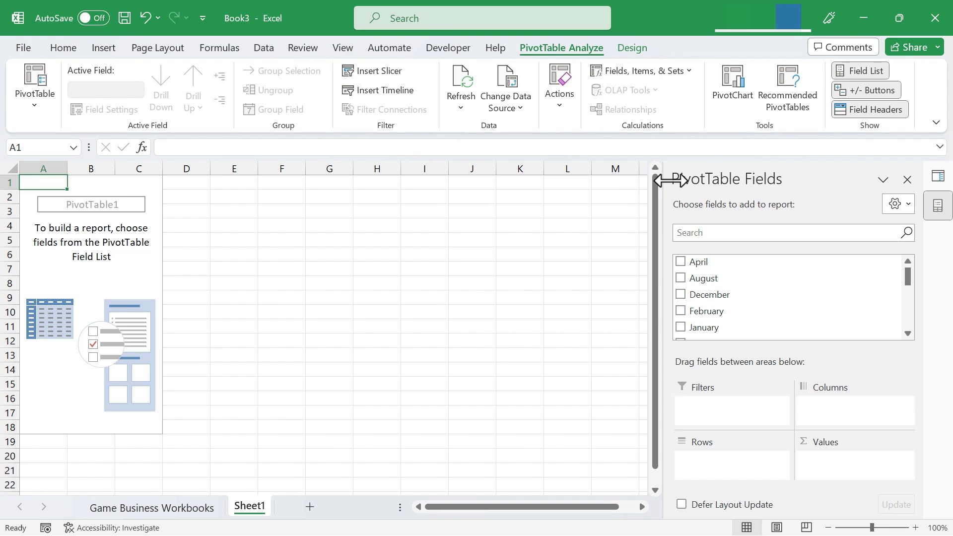
pyautogui.click(680, 261)
pyautogui.click(681, 296)
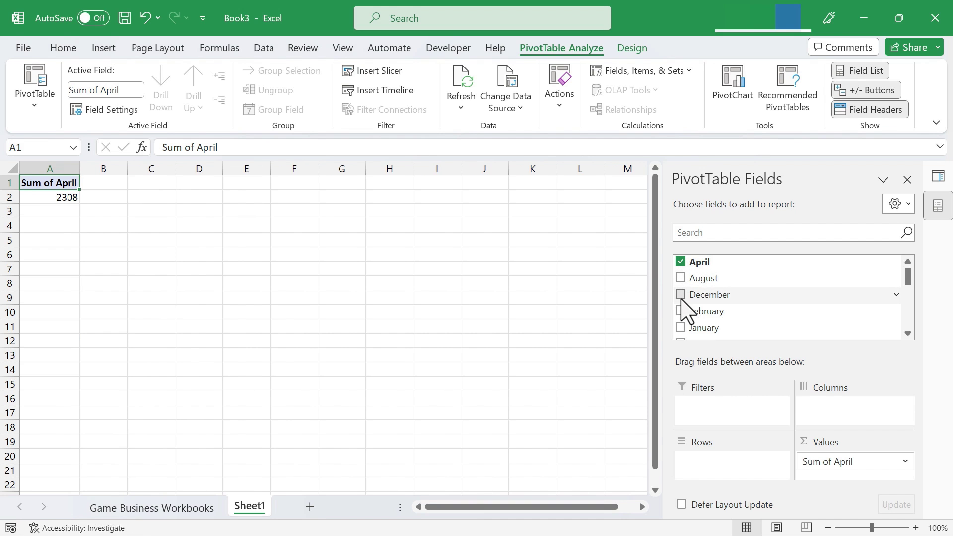
pyautogui.click(681, 327)
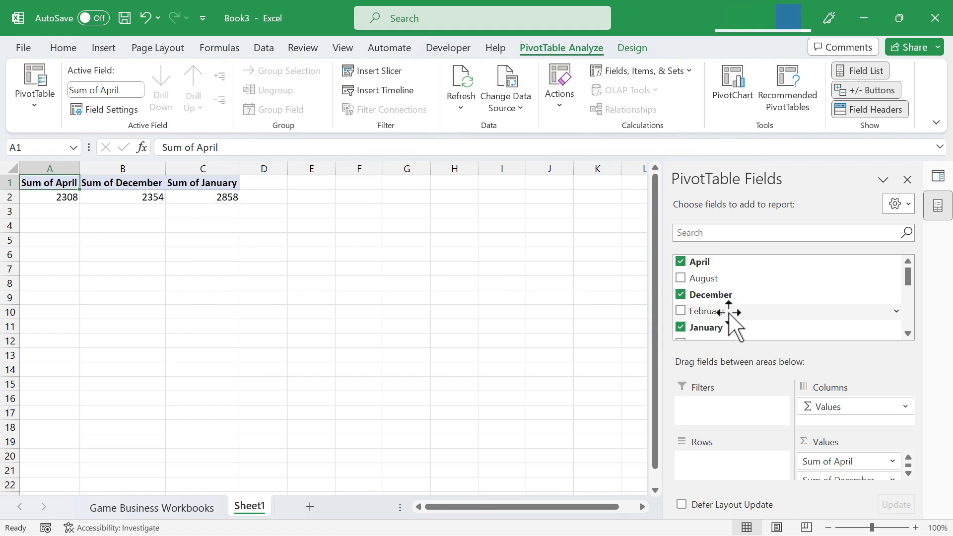
pyautogui.scroll(-2, 727, 320)
pyautogui.scroll(-3, 727, 320)
pyautogui.click(680, 313)
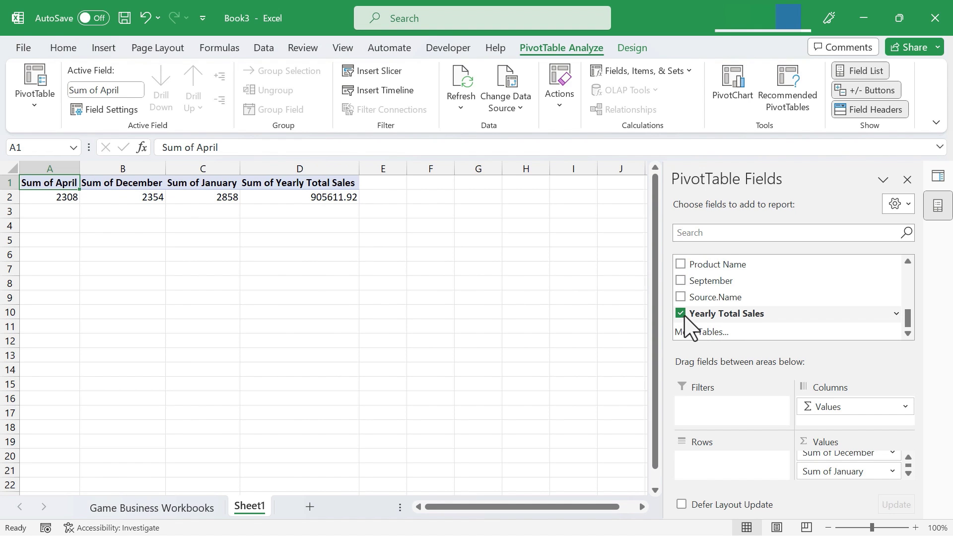
pyautogui.click(490, 253)
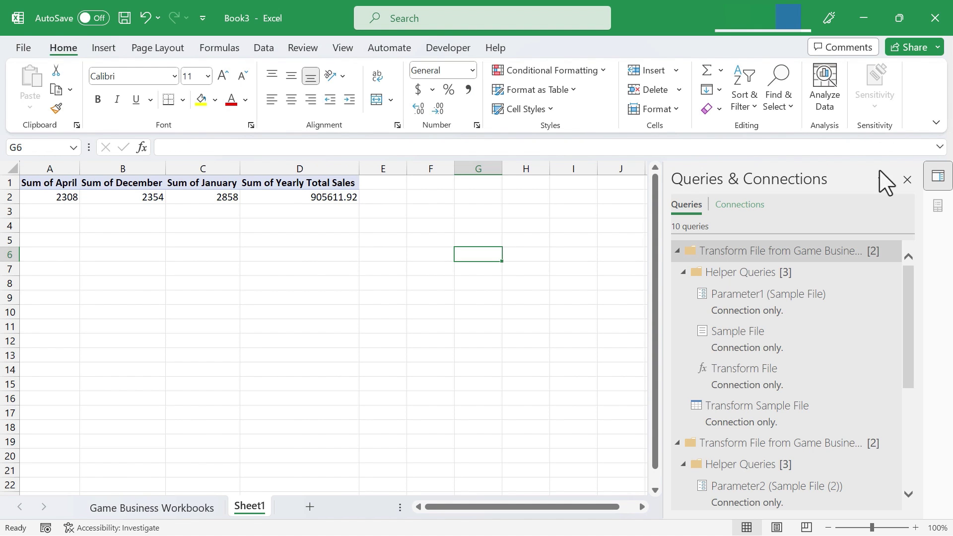
pyautogui.click(935, 181)
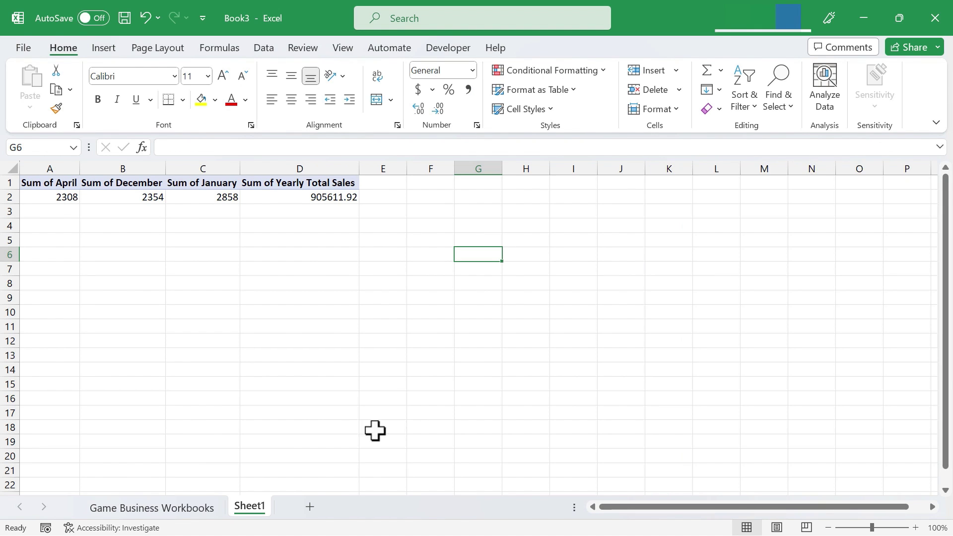
# - Add Sheet2 and import the Game Business Workbooks folder From Folder
pyautogui.click(310, 506)
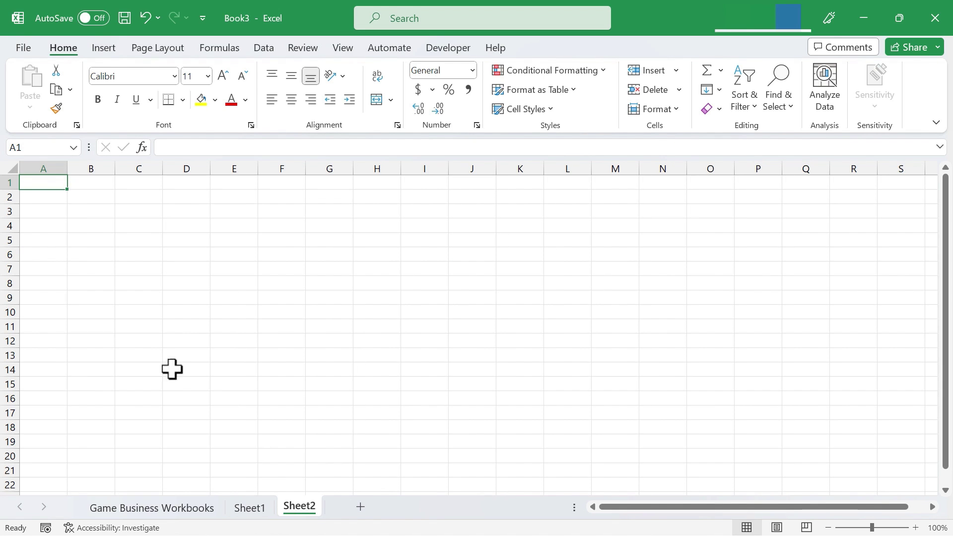
pyautogui.click(264, 47)
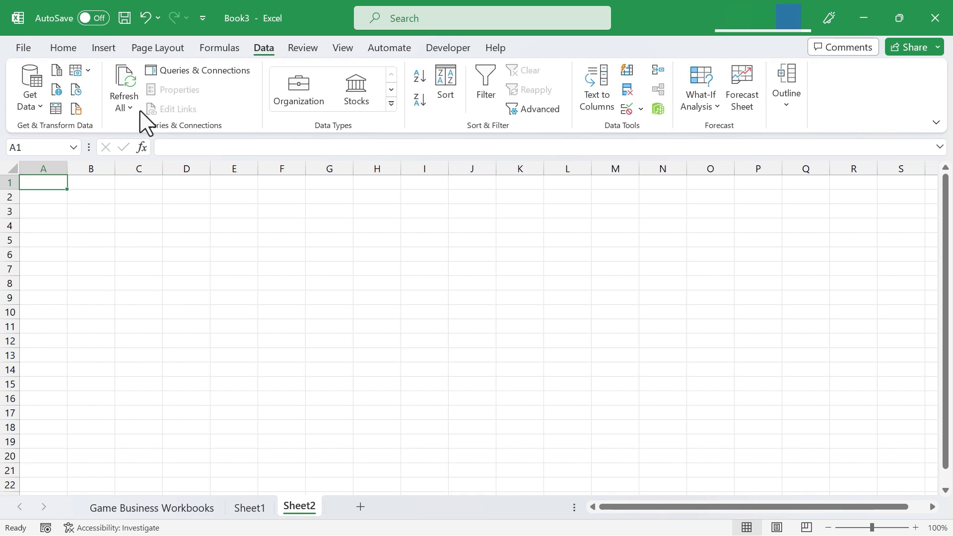
pyautogui.click(35, 106)
pyautogui.moveTo(89, 148)
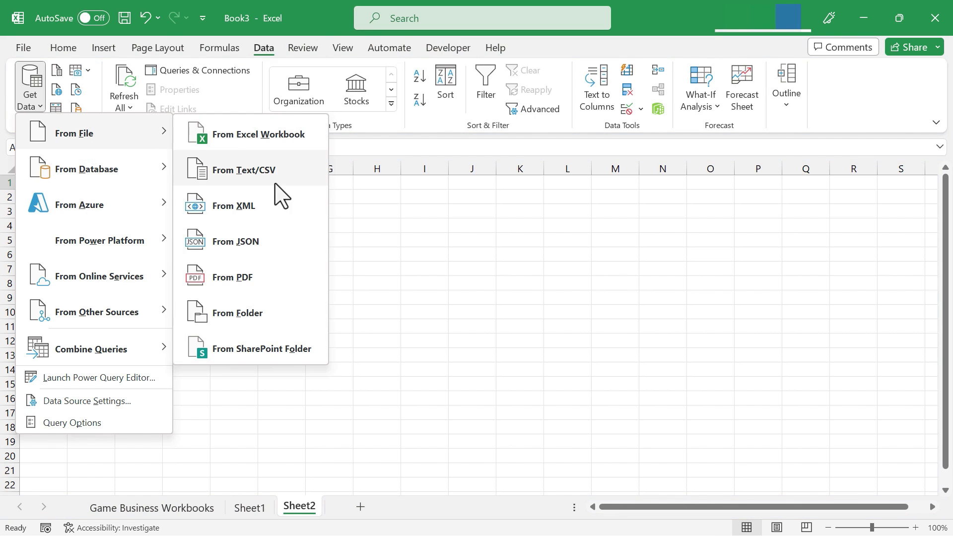
pyautogui.click(243, 314)
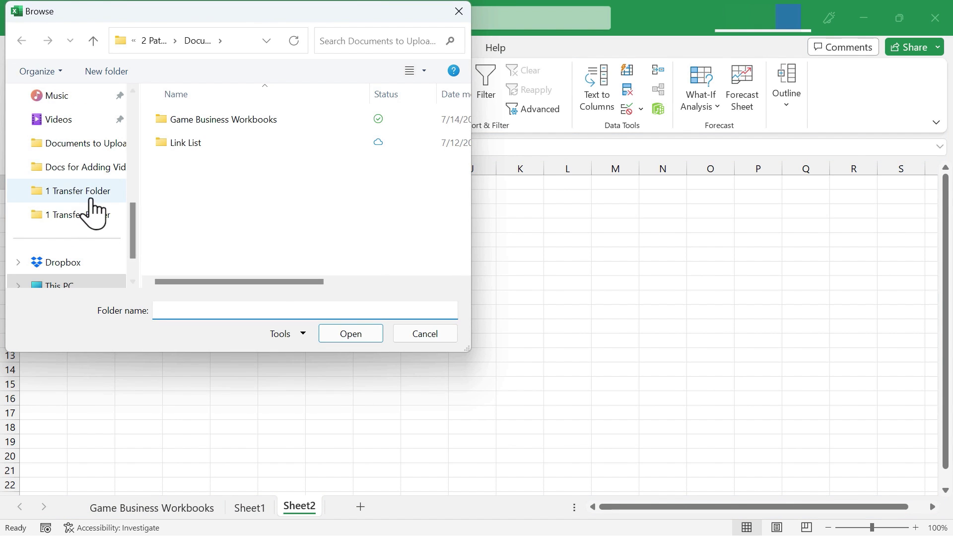
pyautogui.click(213, 120)
pyautogui.click(366, 334)
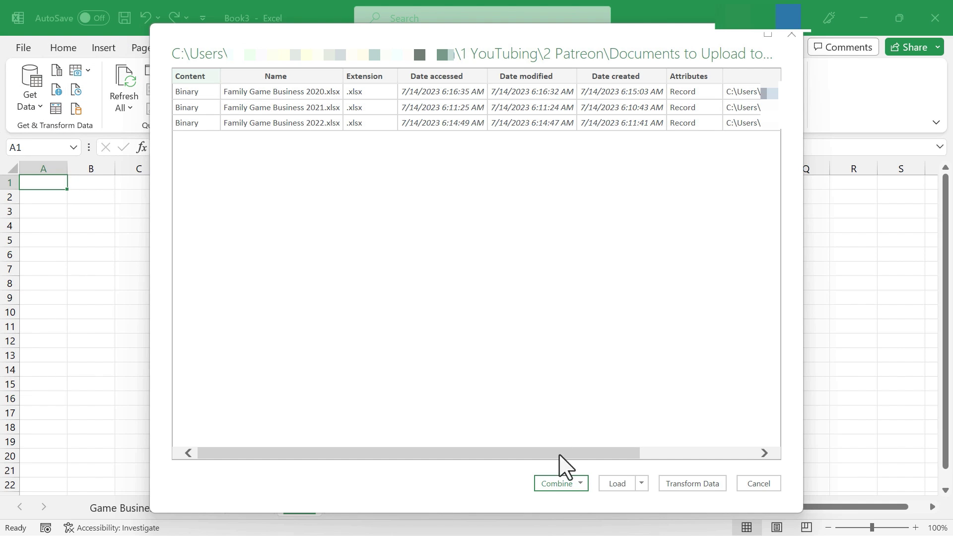
# - Choose Combine & Load To and select Table4 as the sample table
pyautogui.click(568, 485)
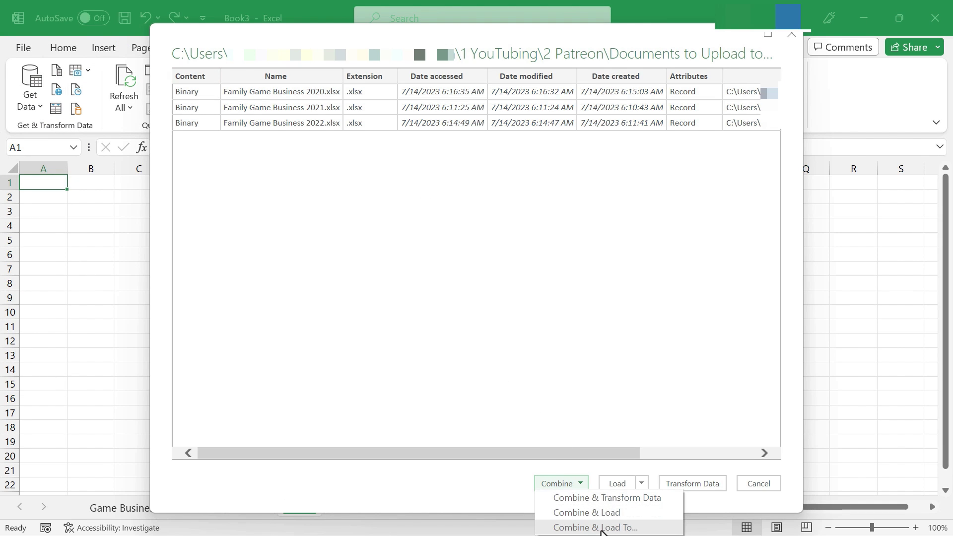
pyautogui.click(593, 525)
pyautogui.click(229, 178)
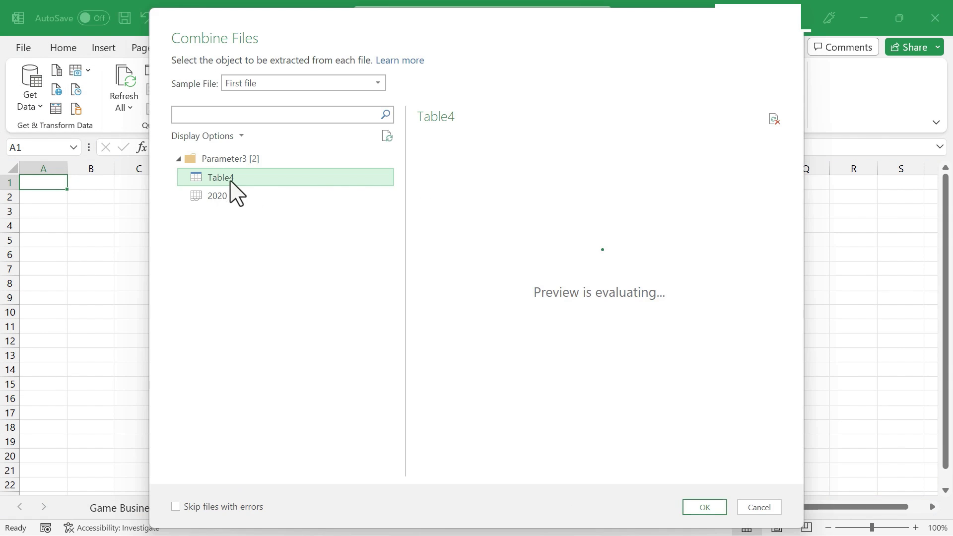
# - Load the combined Table4 data as a PivotChart with PivotTable on the existing worksheet
pyautogui.click(702, 506)
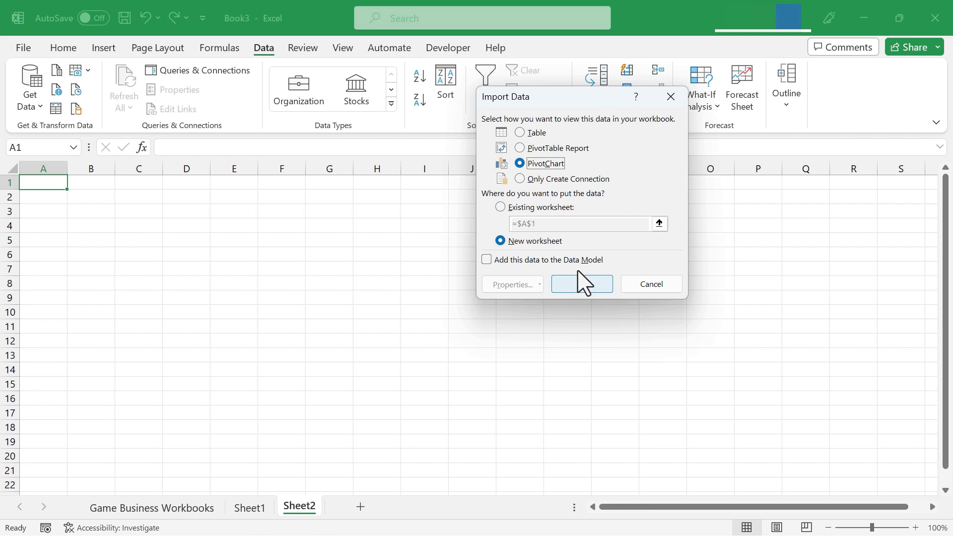
pyautogui.click(500, 207)
pyautogui.click(582, 283)
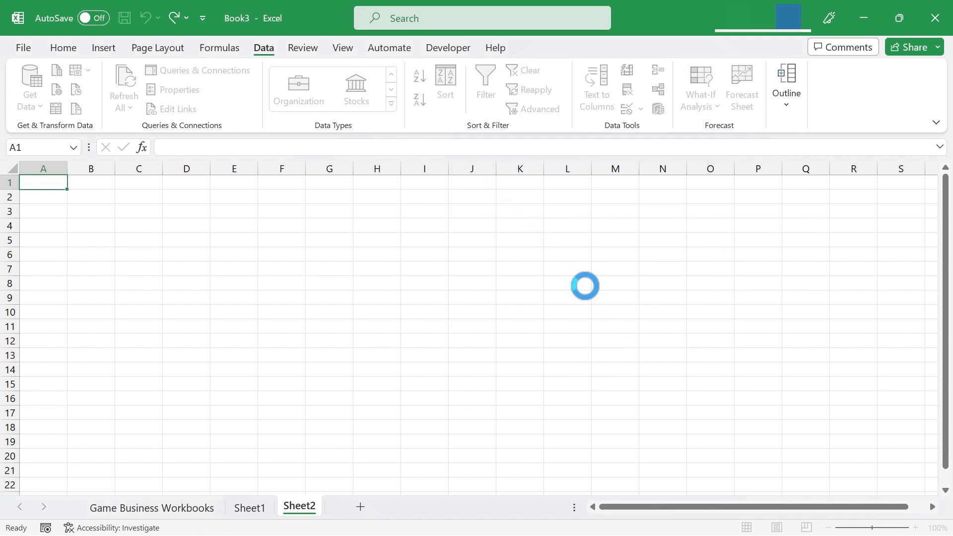
# - Add the April, August, December and January sums to the PivotChart
pyautogui.click(680, 262)
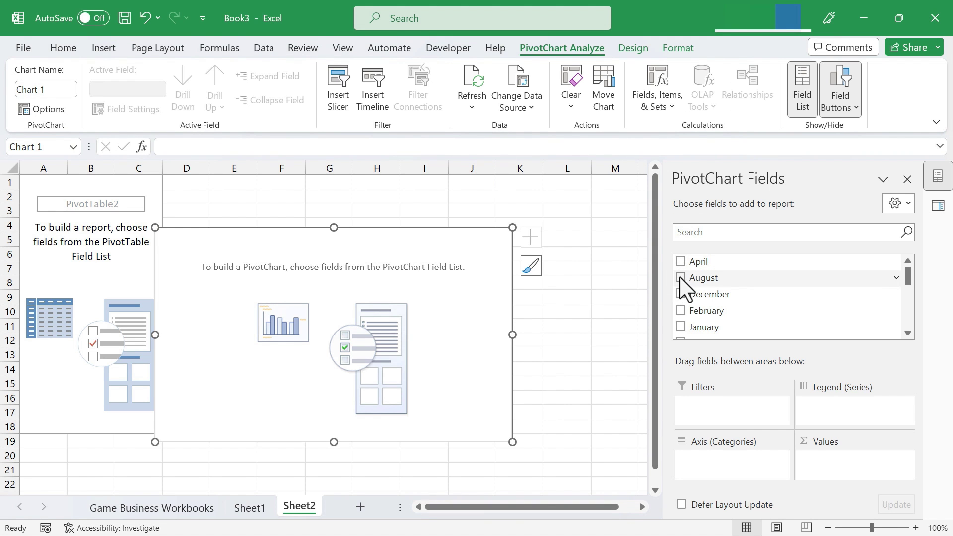
pyautogui.click(681, 278)
pyautogui.click(680, 295)
pyautogui.click(680, 326)
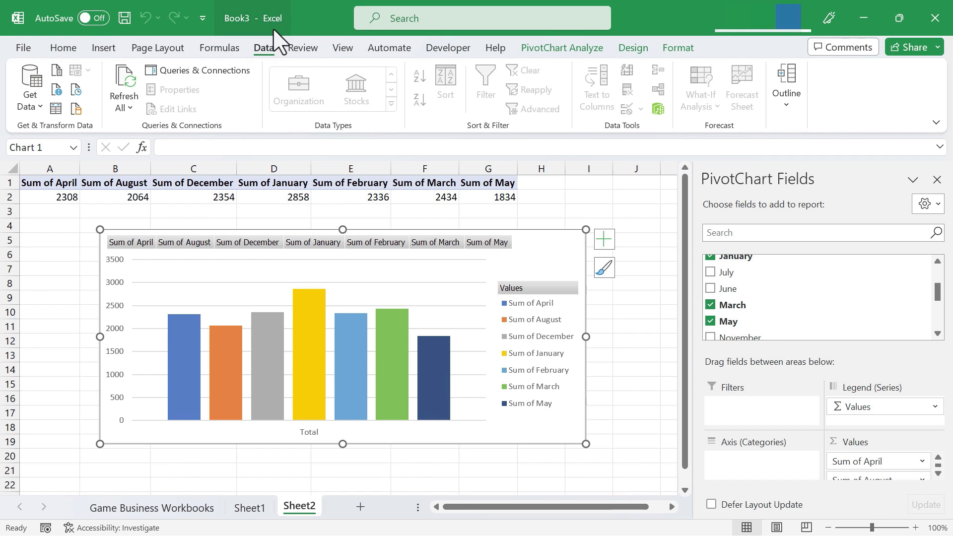
pyautogui.click(39, 112)
pyautogui.moveTo(75, 133)
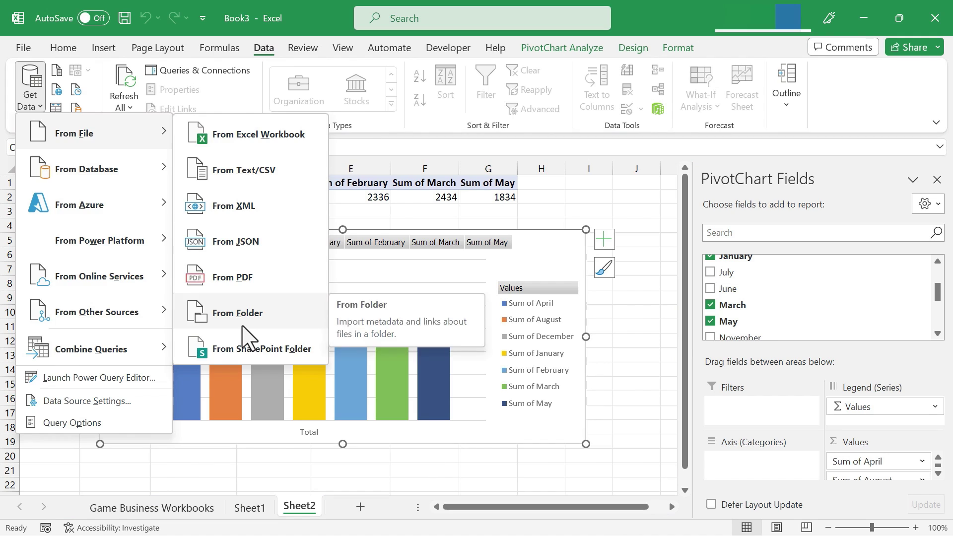
pyautogui.click(648, 224)
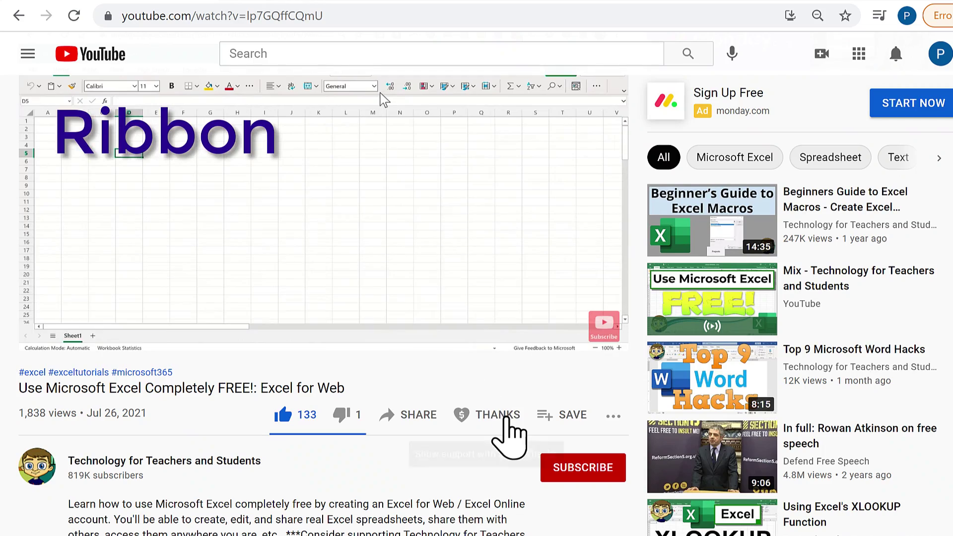
# - Open the video's Super Thanks dialog with its $2.00, $5.00, $10.00 and $50.00 options
pyautogui.click(507, 418)
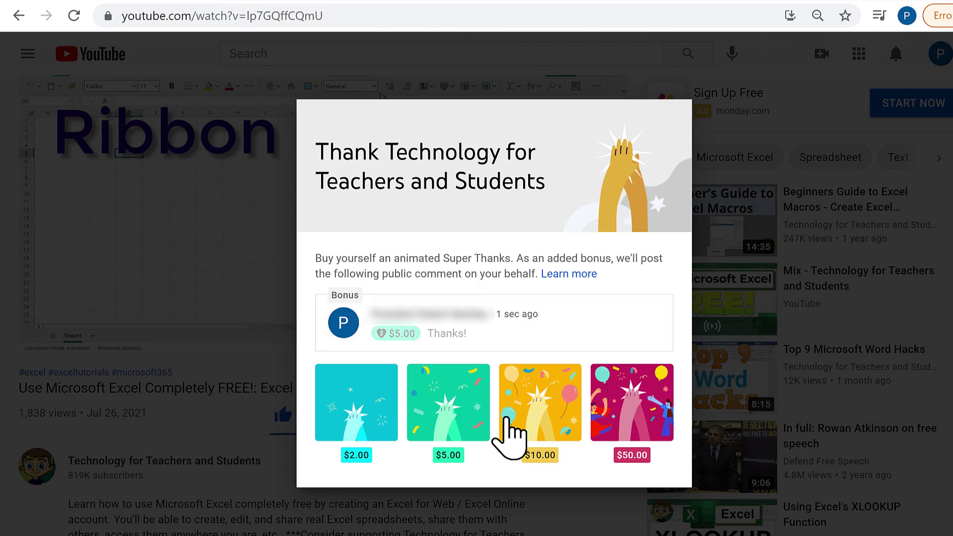